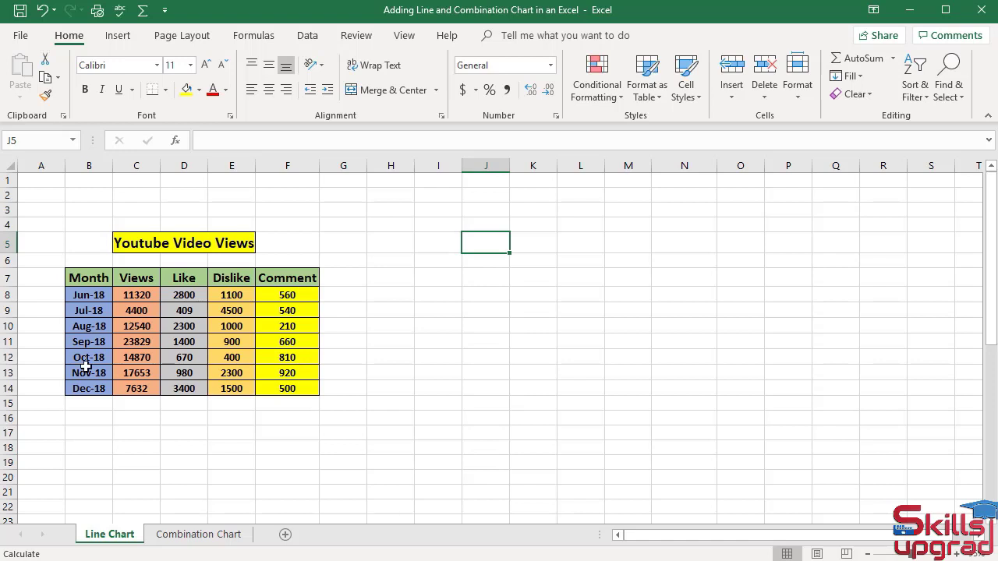
Insert a basic 2-D line chart from the table range B7:F14 and move it clear of the data, over columns I to O.
left_click(87, 277)
left_click_drag(87, 278, 311, 394)
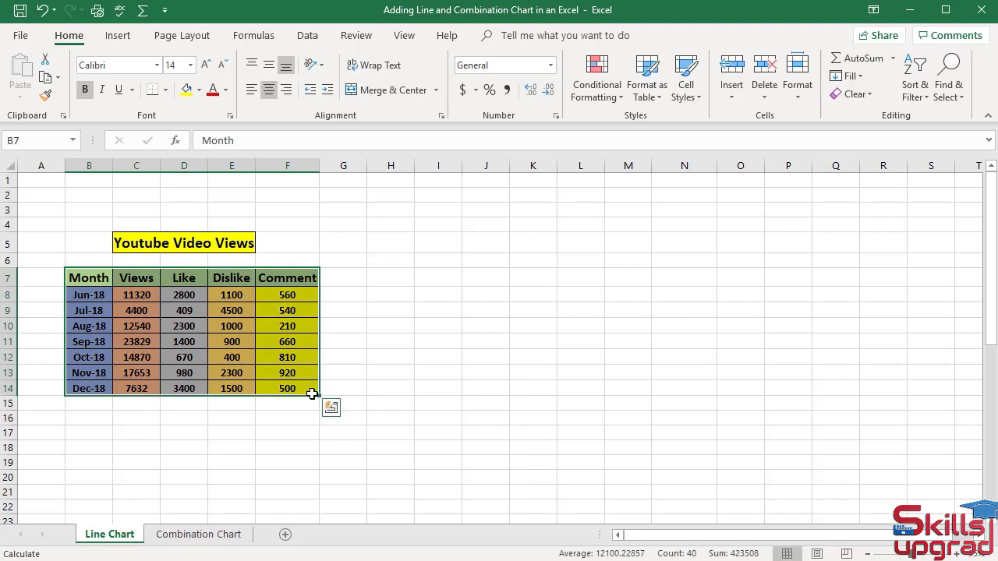
left_click(119, 35)
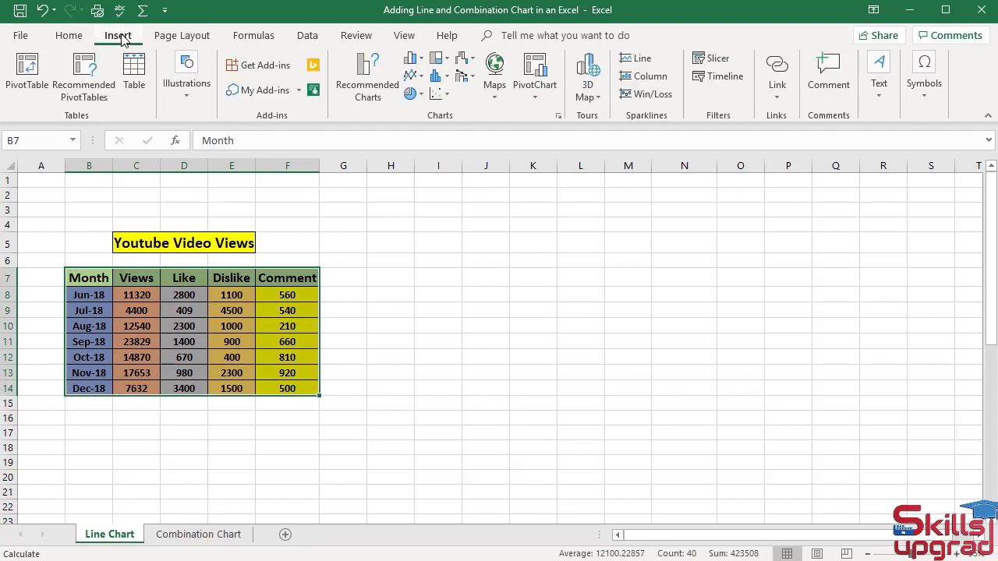
left_click(423, 80)
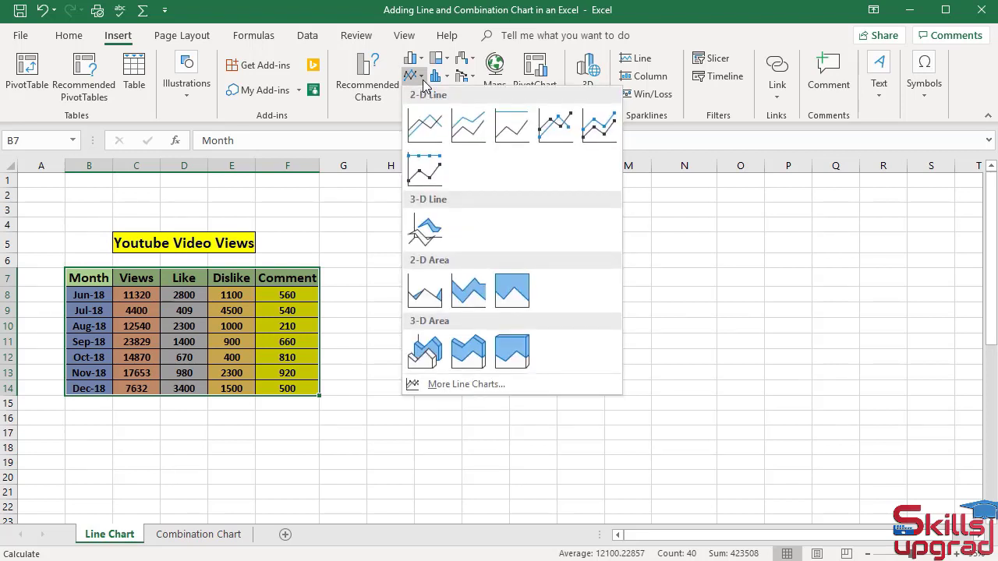
left_click(429, 129)
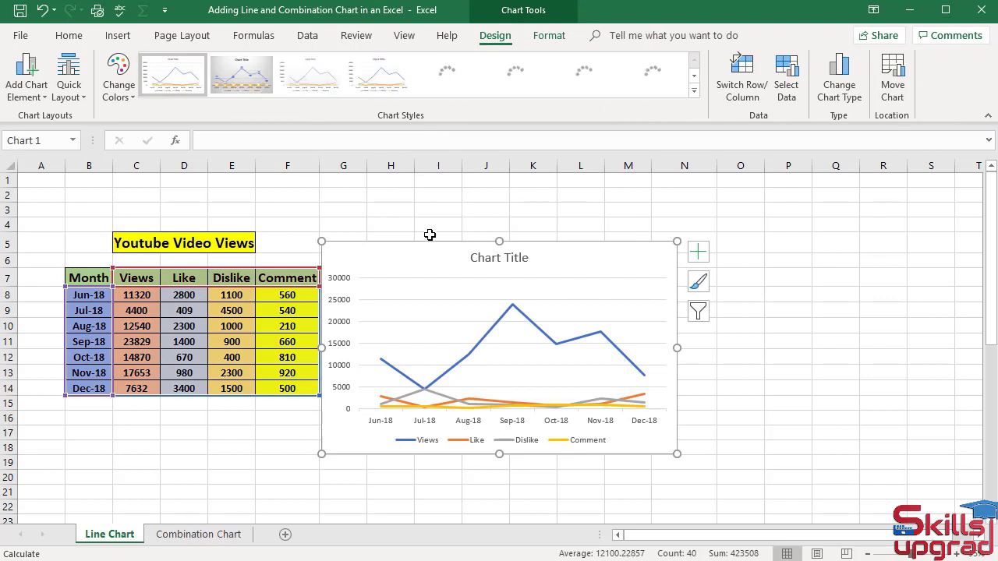
mouse_move(423, 263)
left_mouse_down()
mouse_move(538, 227)
mouse_move(530, 216)
mouse_move(513, 220)
left_mouse_up()
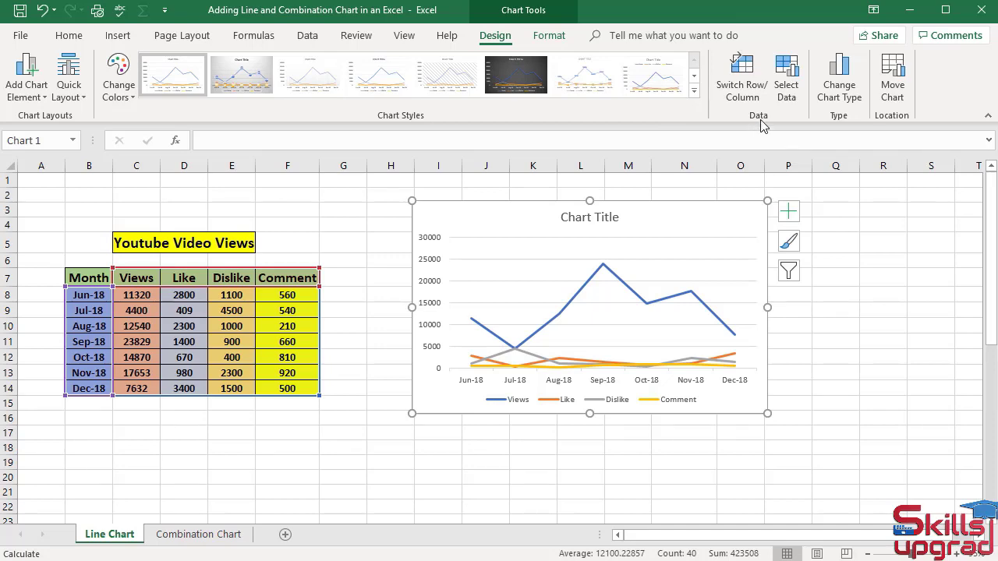
Remove the Like, Dislike and Comment series from the line chart's data source.
left_click(790, 93)
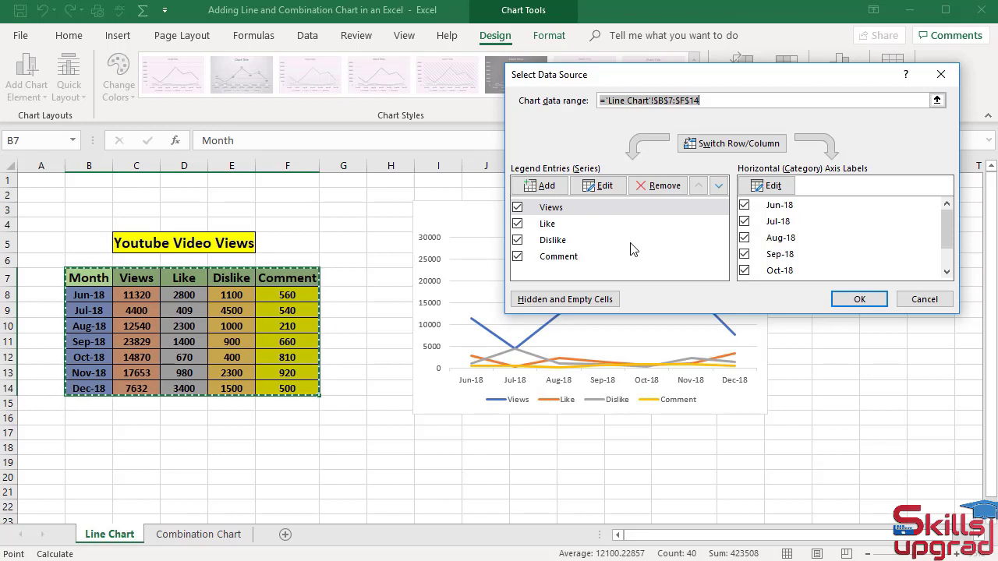
left_click(555, 227)
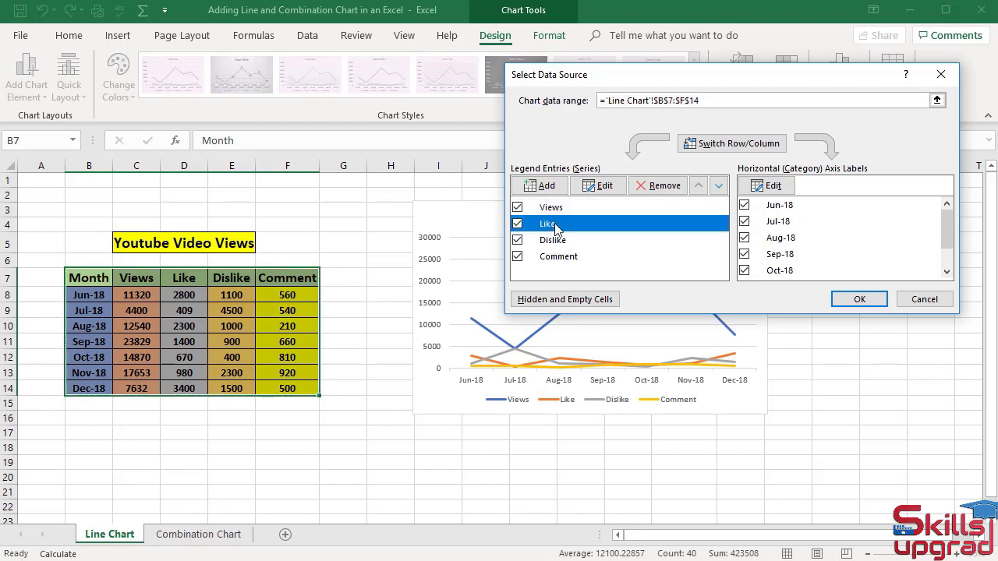
left_click(660, 189)
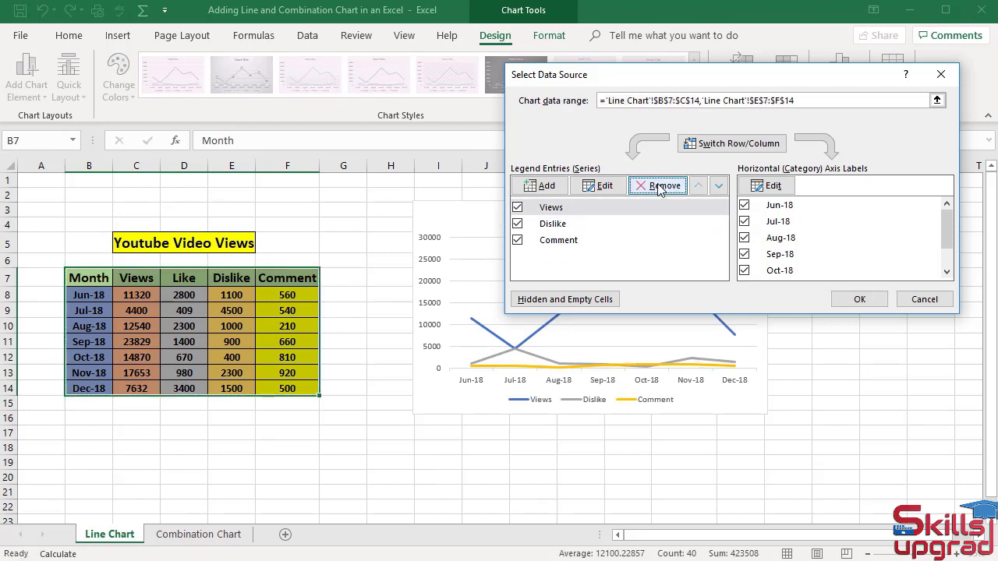
left_click(563, 225)
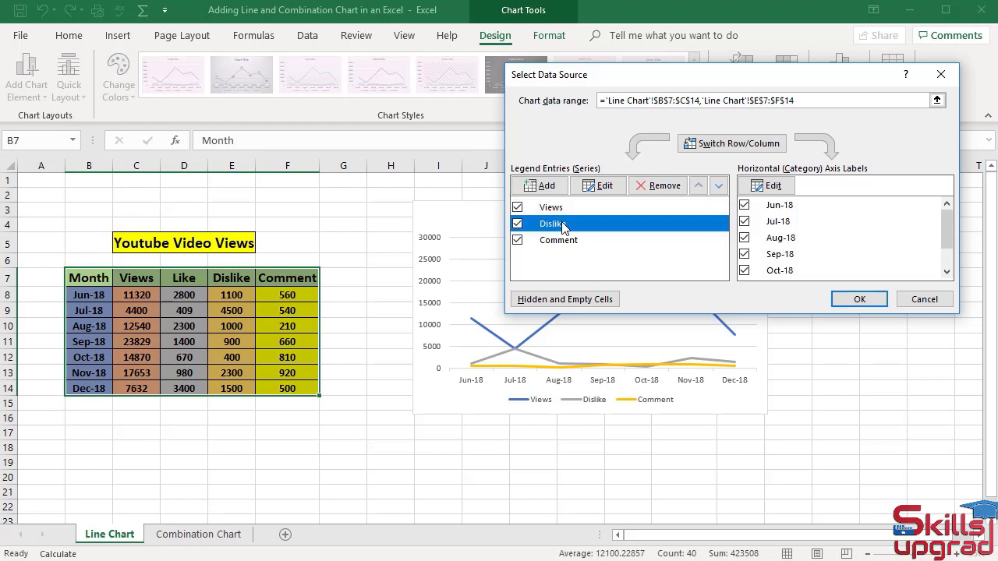
left_click(641, 187)
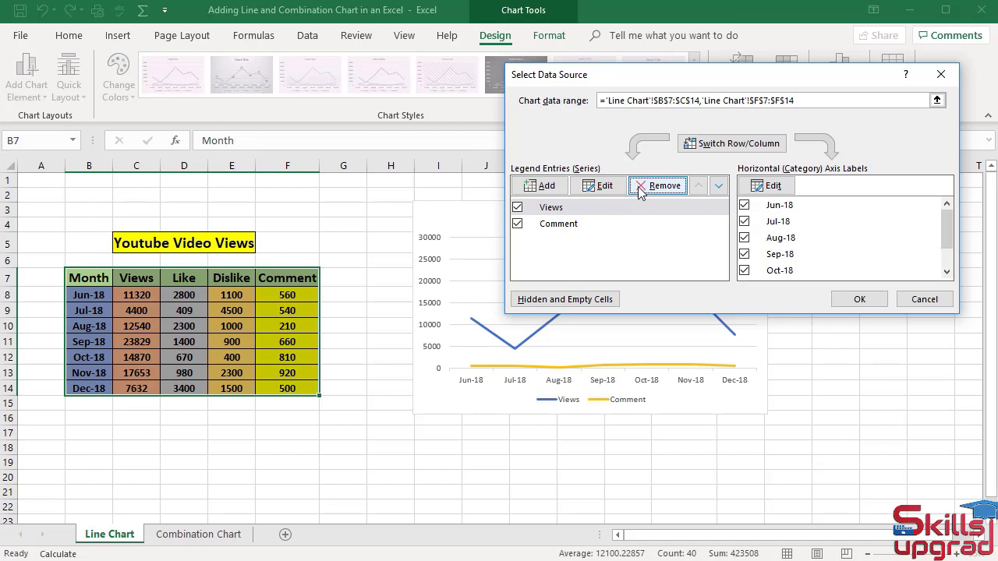
left_click(577, 226)
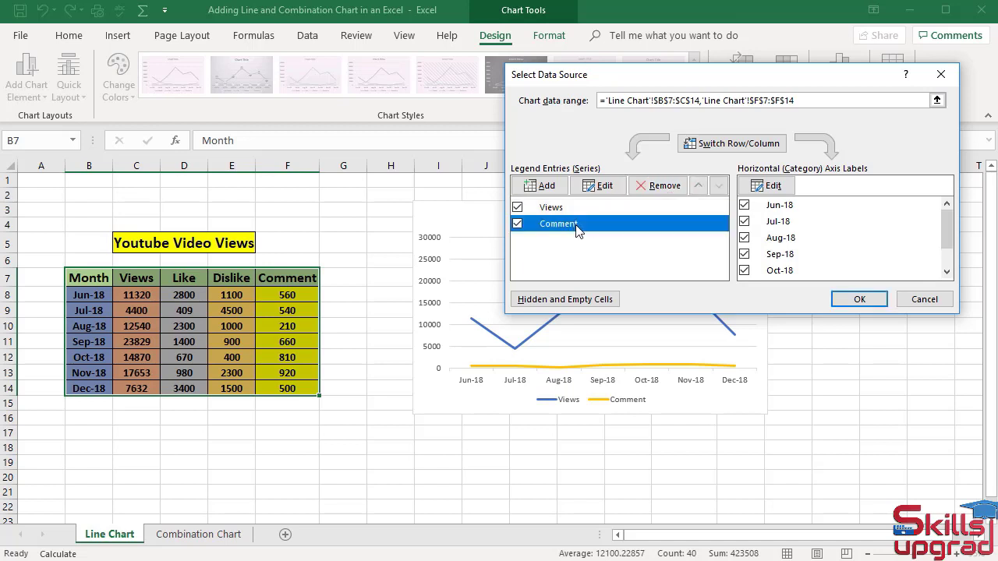
left_click(640, 191)
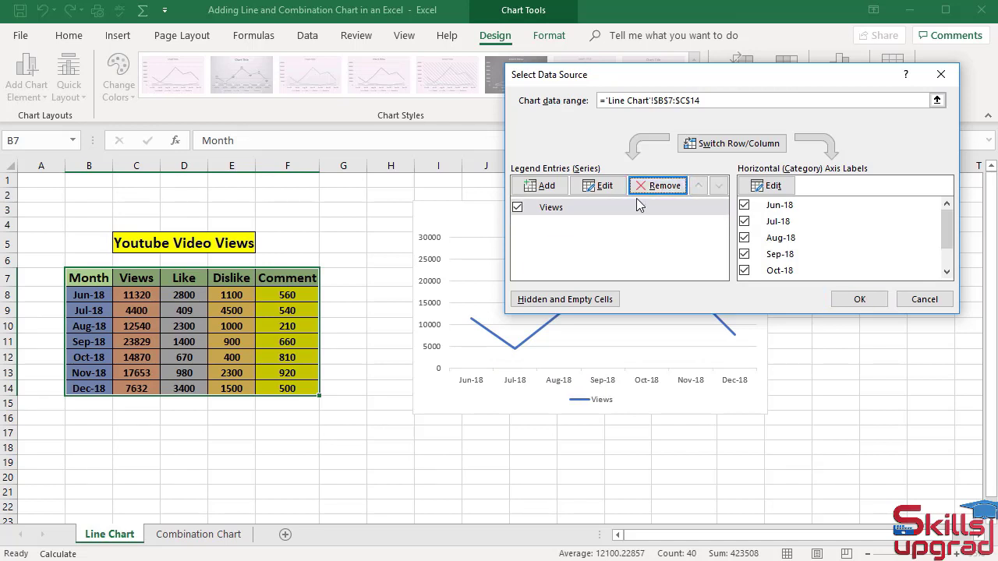
left_click(840, 302)
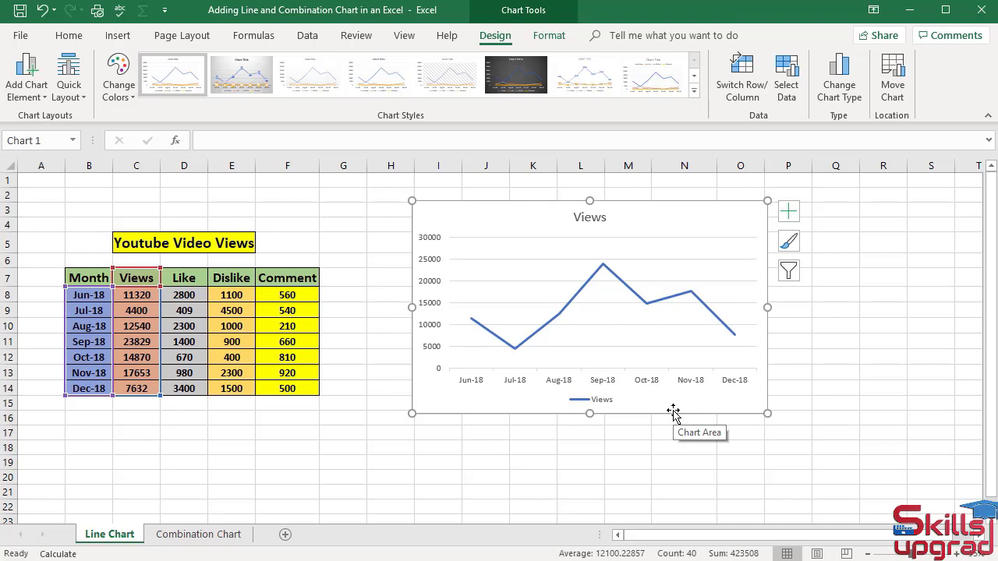
Add a data series to the line chart with its name from cell D7 and its values from D8:D14.
left_click(787, 91)
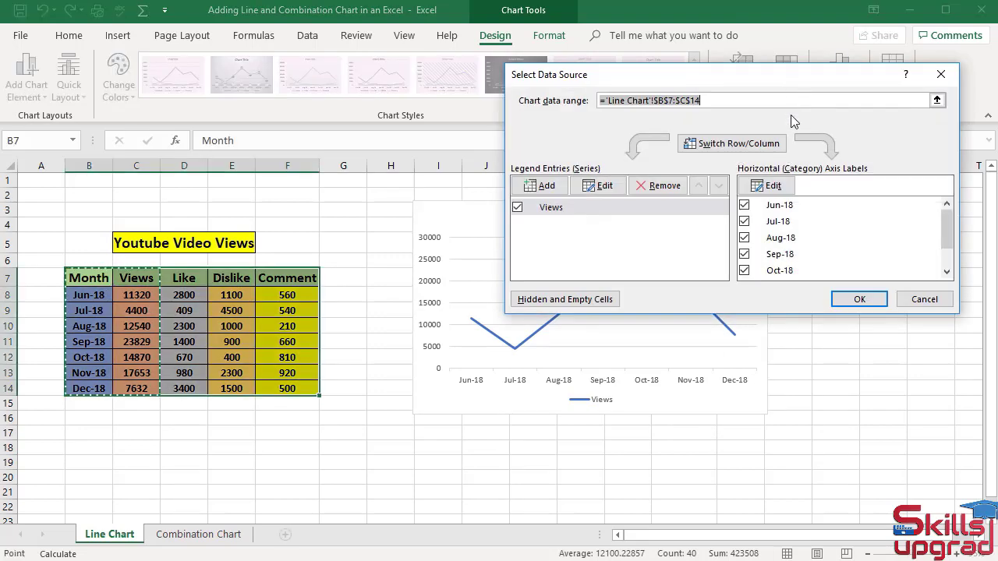
left_click(547, 186)
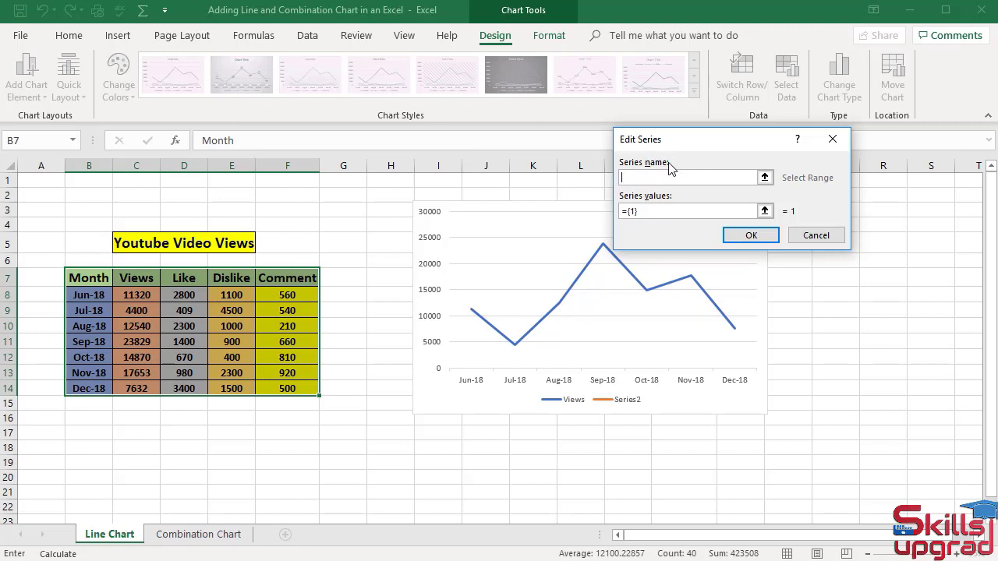
left_click(194, 282)
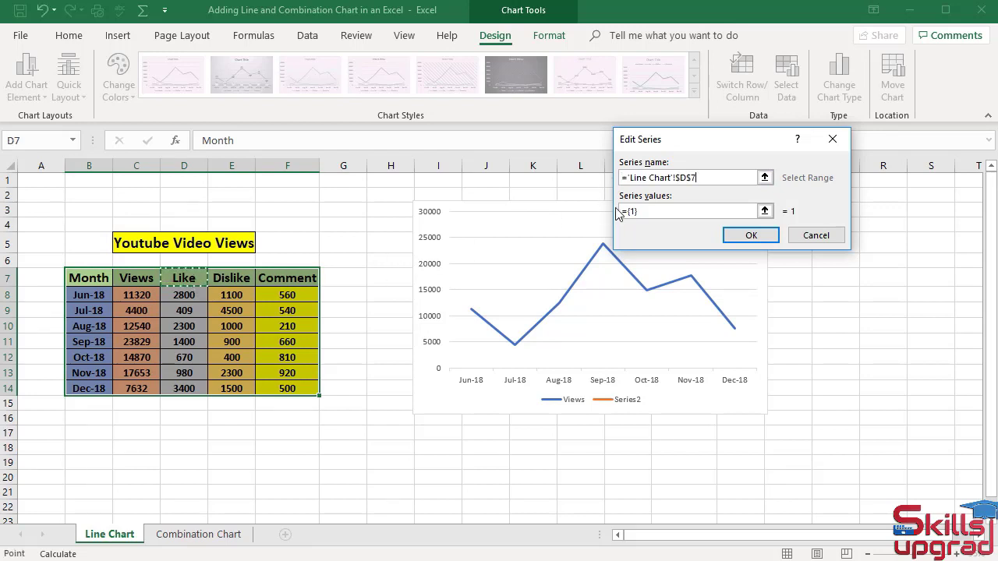
left_click(673, 211)
key("BackSpace")
key("BackSpace")
key("BackSpace")
key("BackSpace")
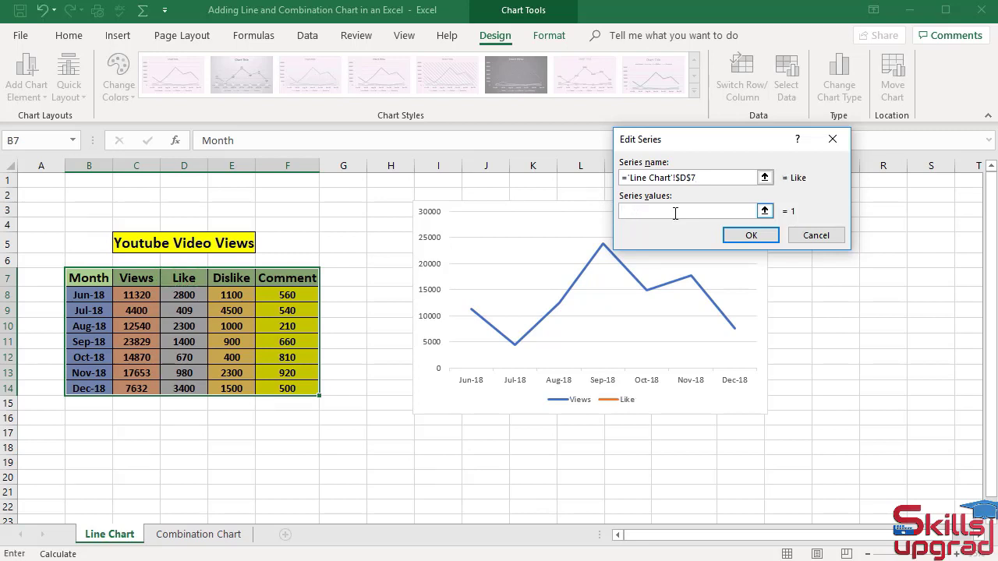
left_click_drag(195, 294, 183, 385)
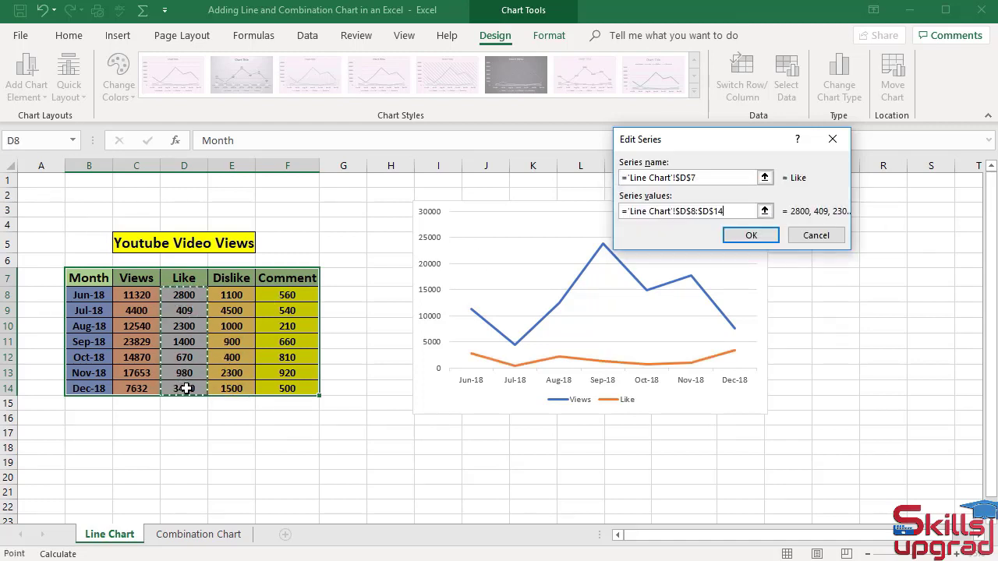
left_click(760, 237)
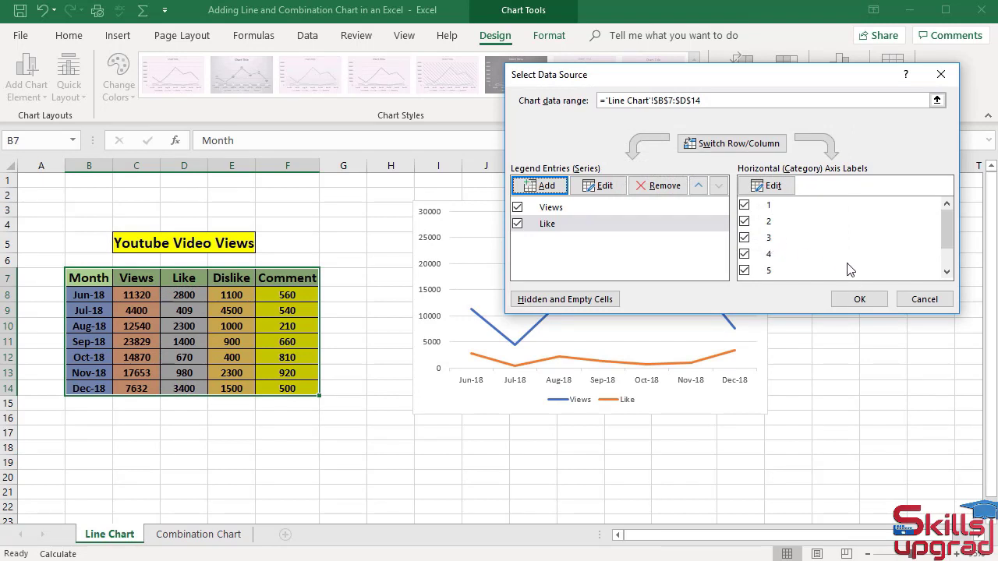
left_click(854, 297)
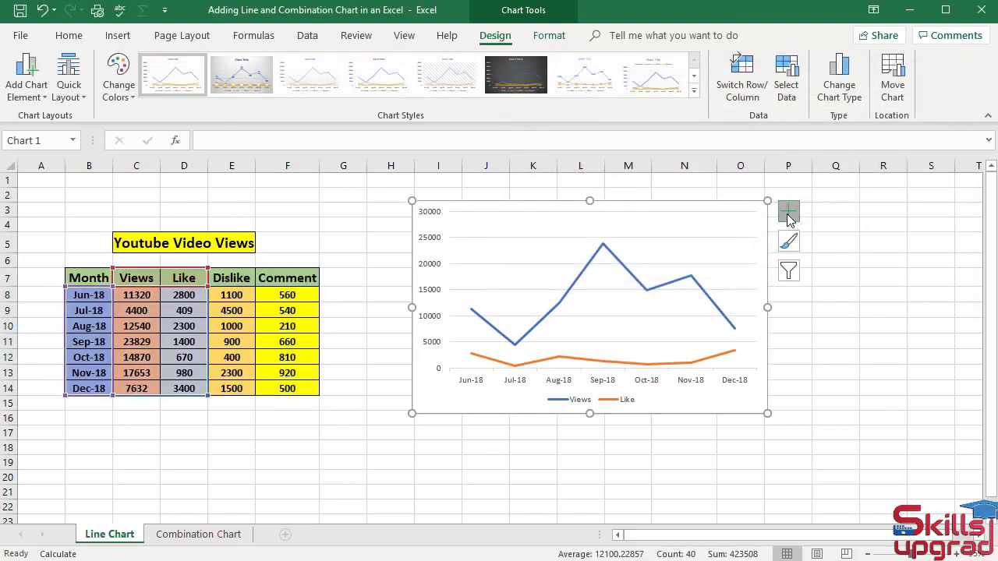
Add primary major vertical gridlines to the line chart.
left_click(789, 217)
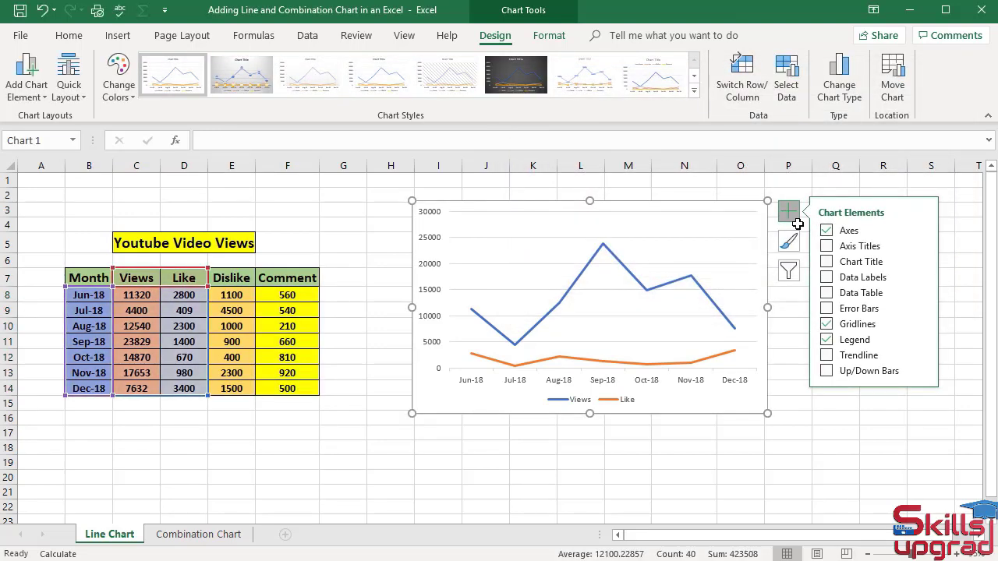
left_click(922, 325)
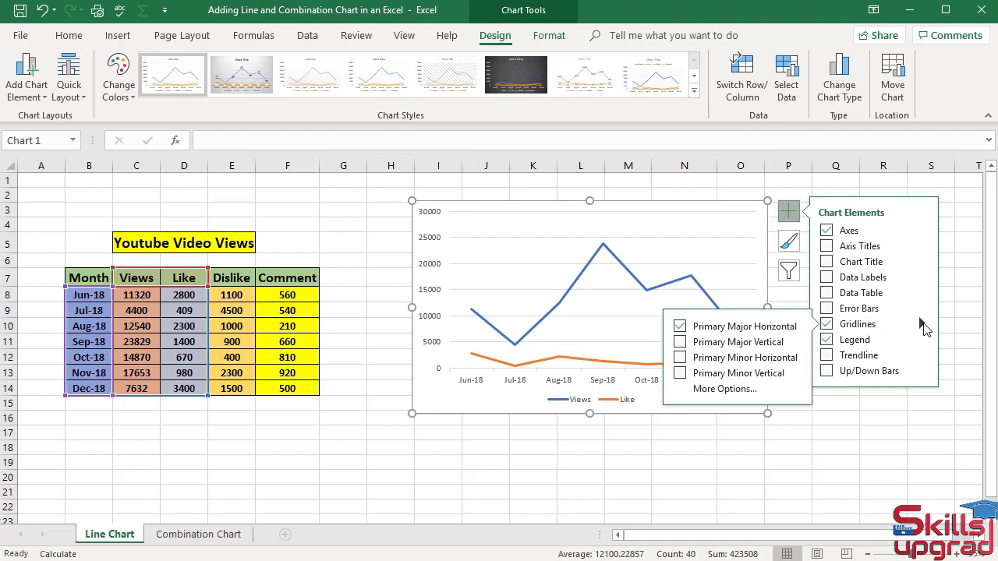
left_click(680, 343)
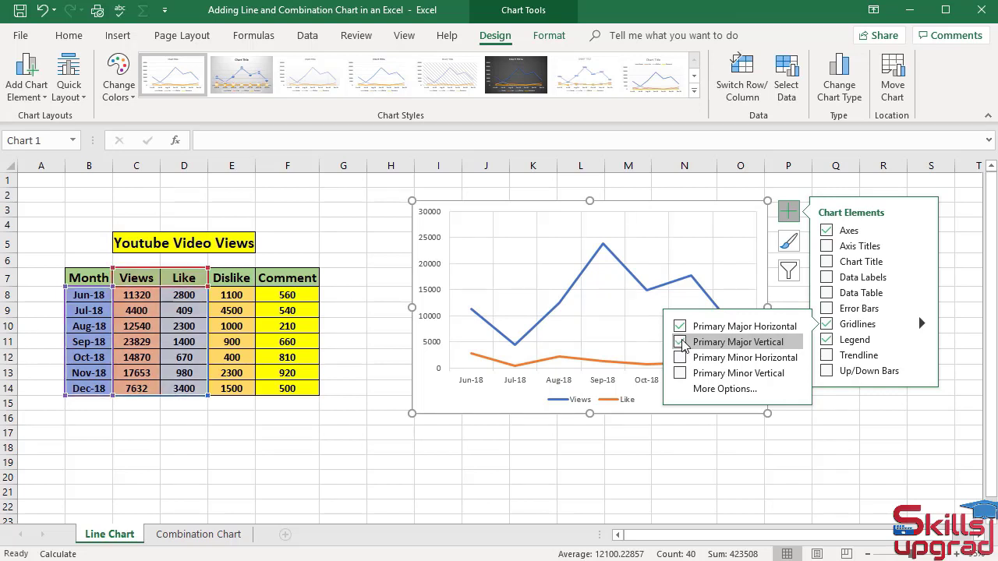
Fill the line chart's plot area with the standard green theme color.
left_click(527, 252)
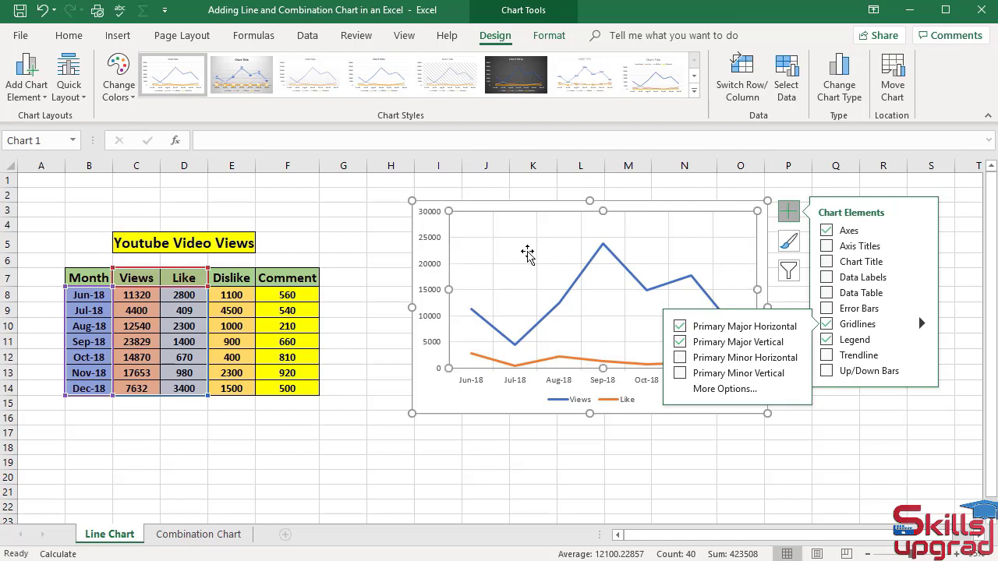
left_click(551, 36)
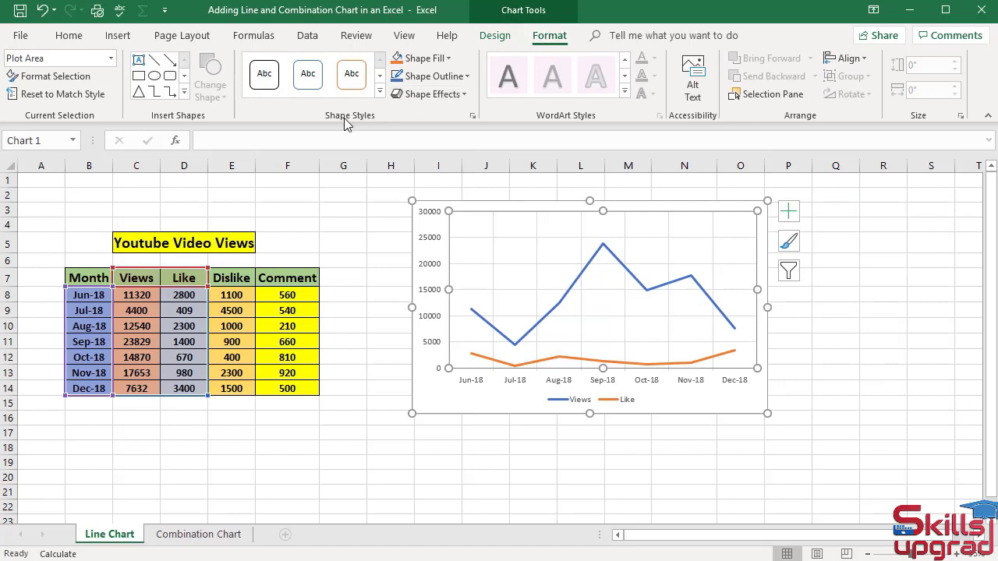
left_click(449, 59)
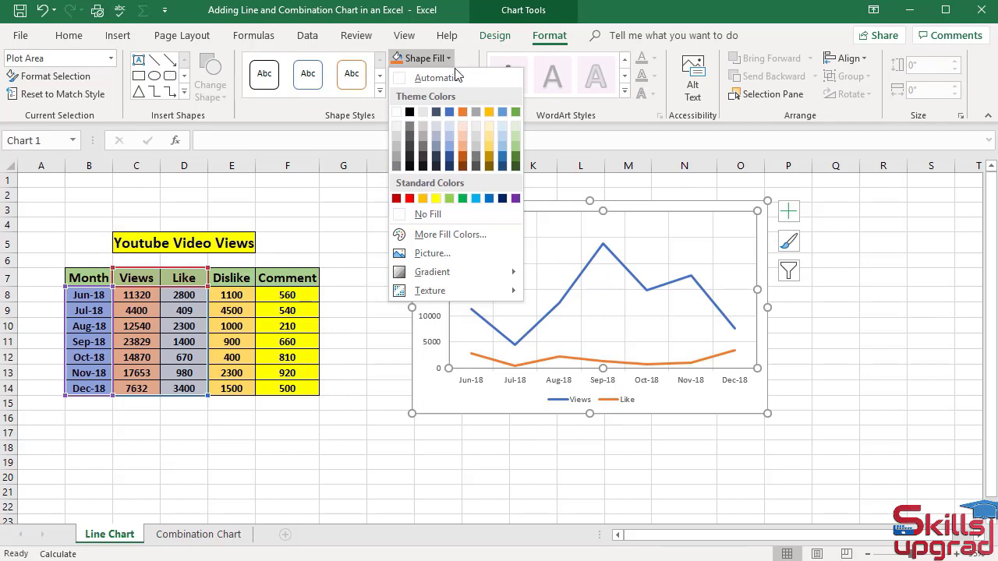
left_click(516, 112)
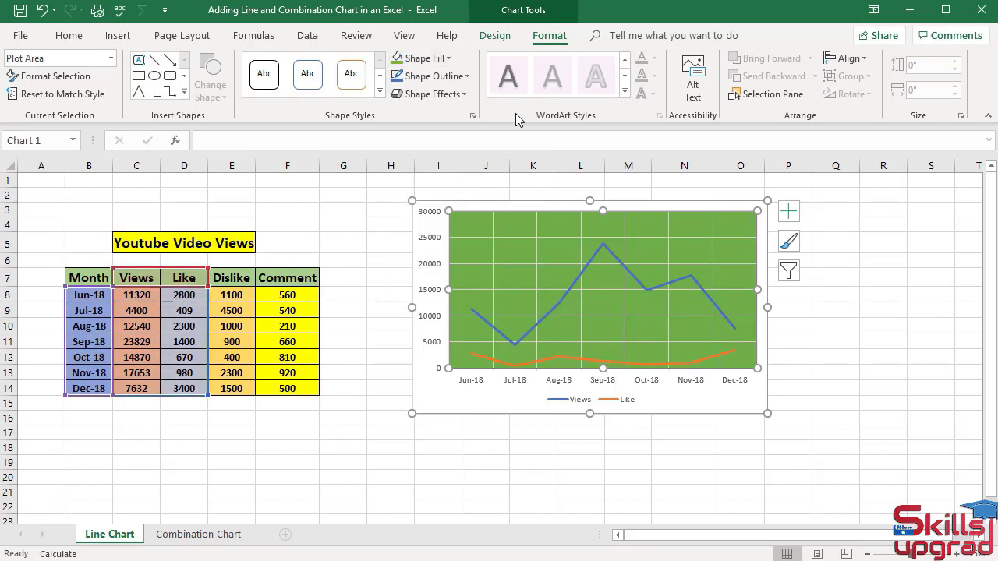
Select the whole chart area and open its shape fill color choices.
left_click(551, 203)
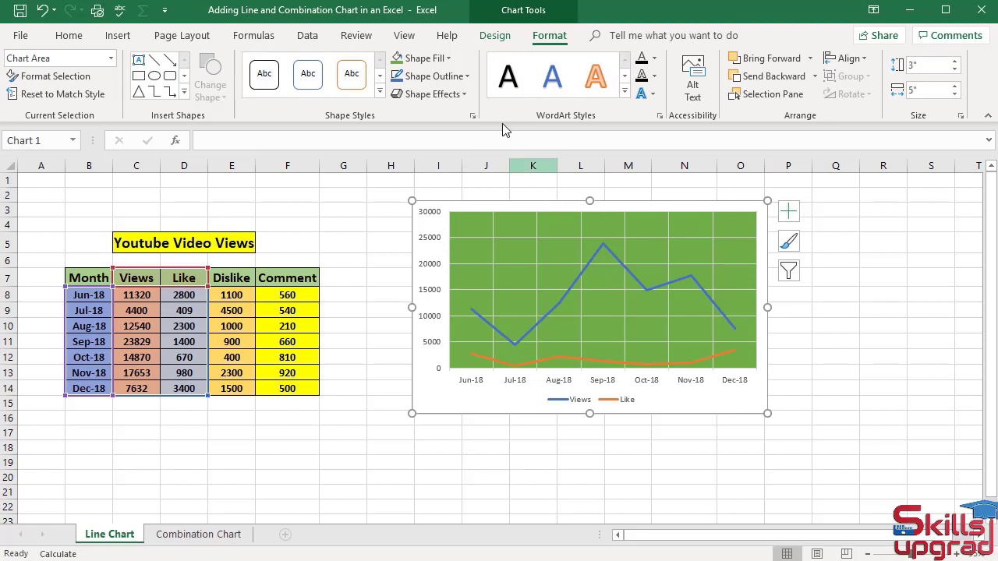
left_click(449, 59)
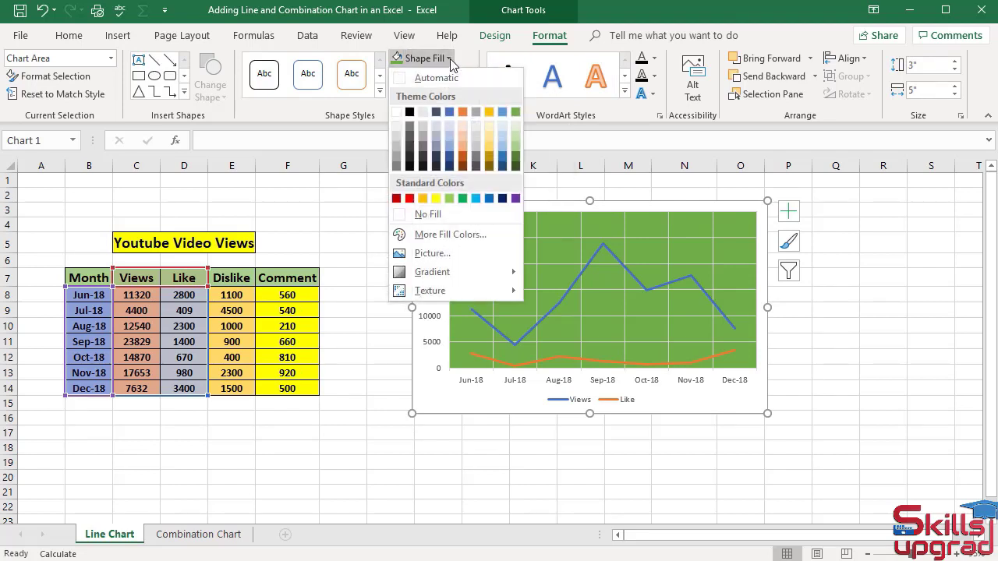